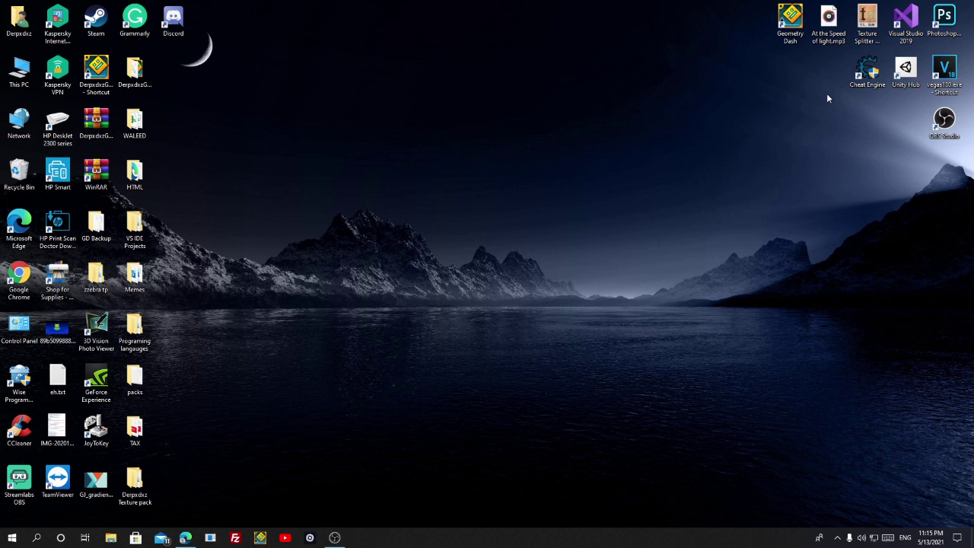
# Switch to the browser and look through the overview, installation and common errors sections of the zBot instructions.
pyautogui.click(185, 537)
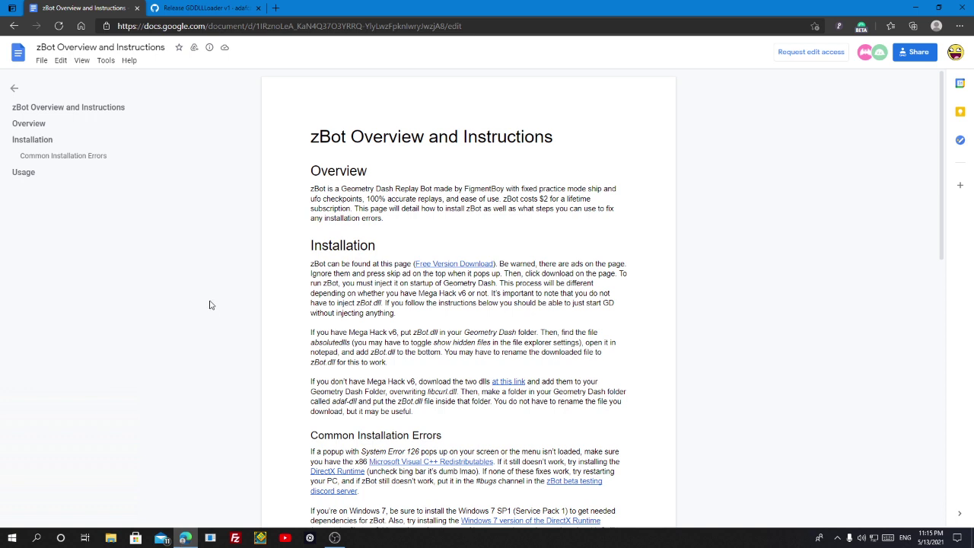
pyautogui.scroll(-2, 308, 131)
pyautogui.scroll(2, 327, 190)
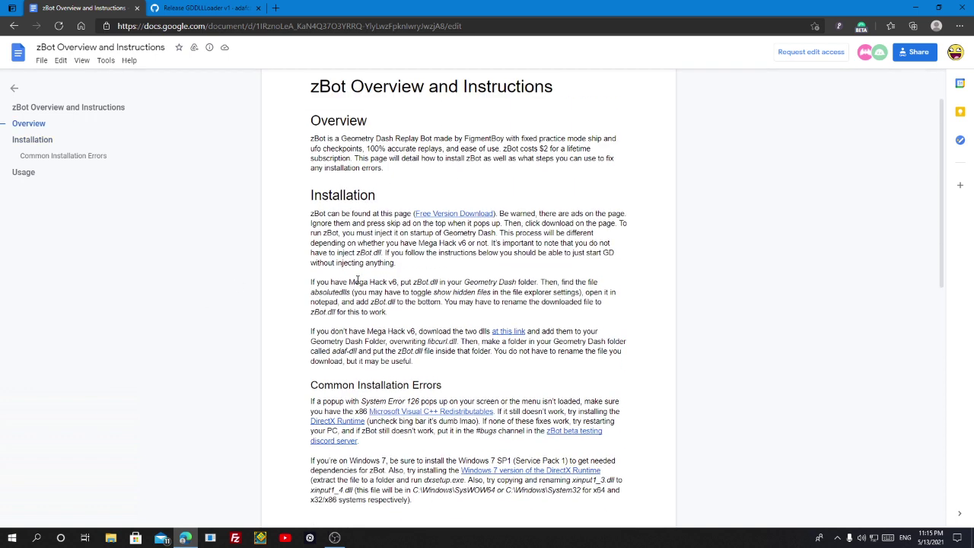
pyautogui.scroll(-1, 357, 277)
pyautogui.scroll(-2, 357, 279)
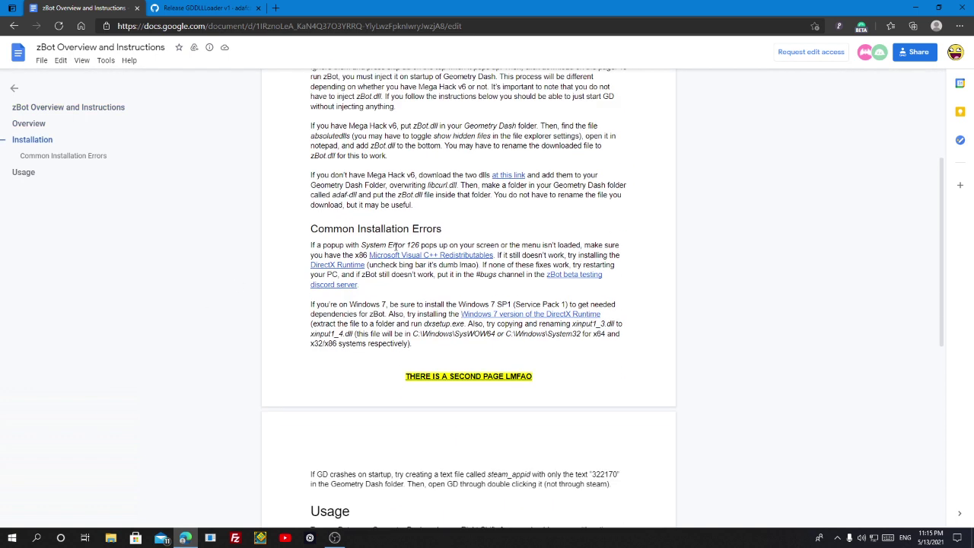
pyautogui.scroll(2, 395, 245)
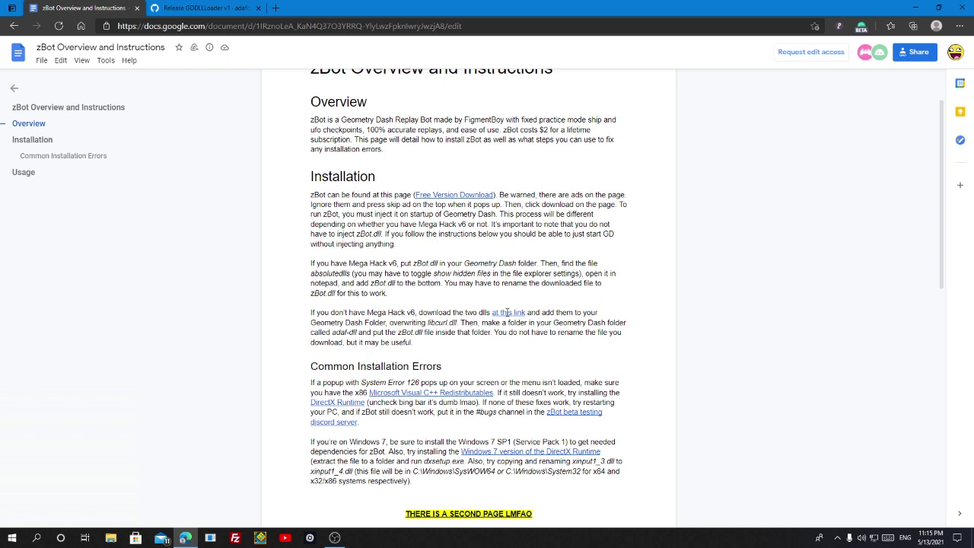
# Download libcurl.dll from the GDDLLLoader v1 release page on GitHub and keep the file despite the browser's block.
pyautogui.click(207, 8)
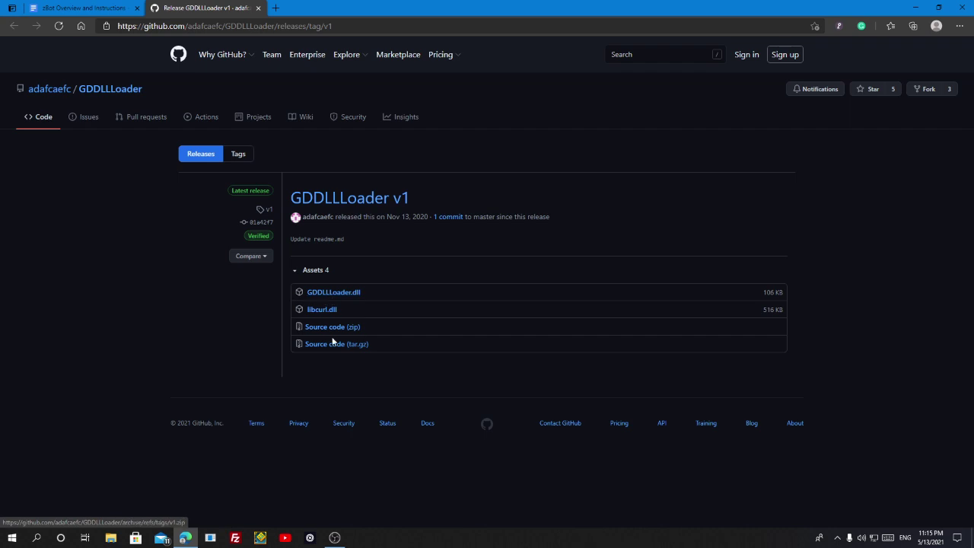
pyautogui.click(323, 293)
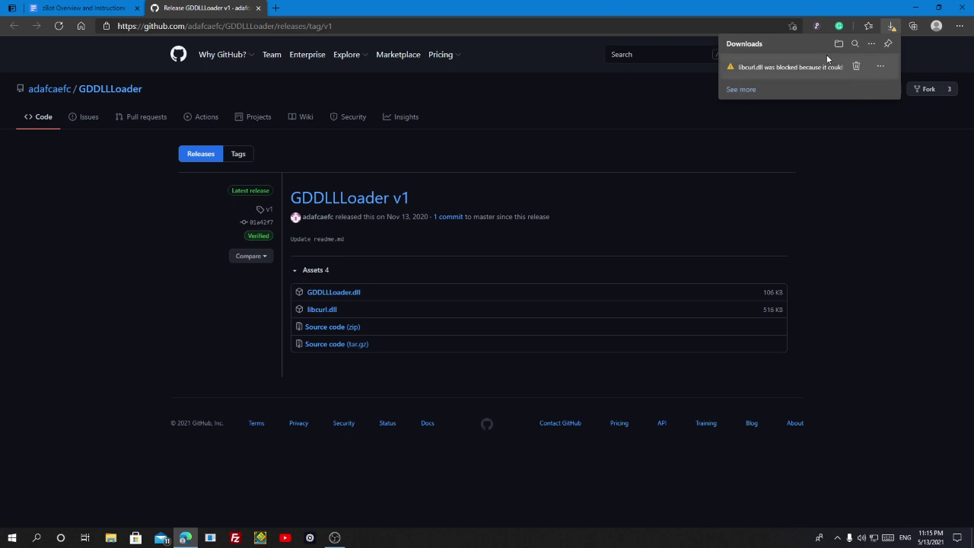
pyautogui.click(880, 70)
pyautogui.click(776, 100)
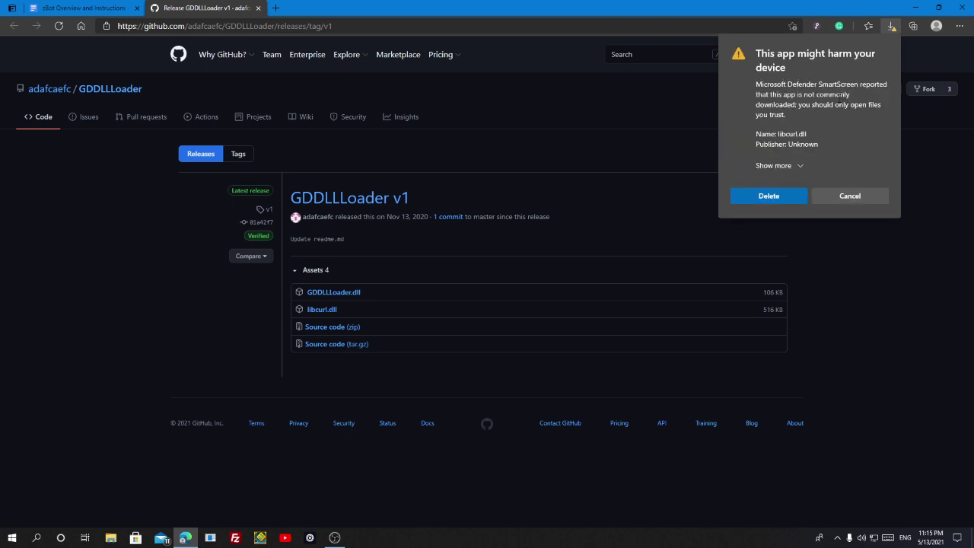
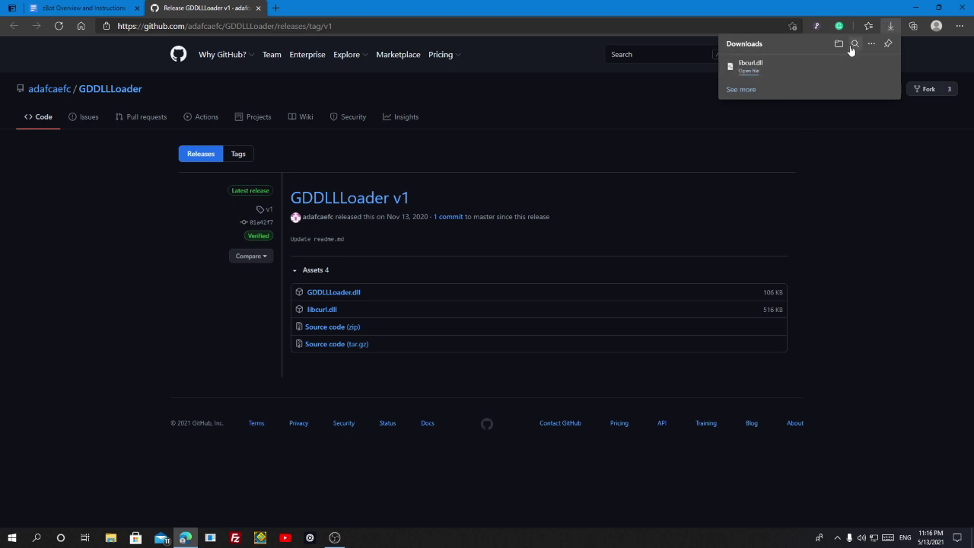
# Download GDDLLLoader.dll from the same release and keep the file despite the browser's block.
pyautogui.click(333, 292)
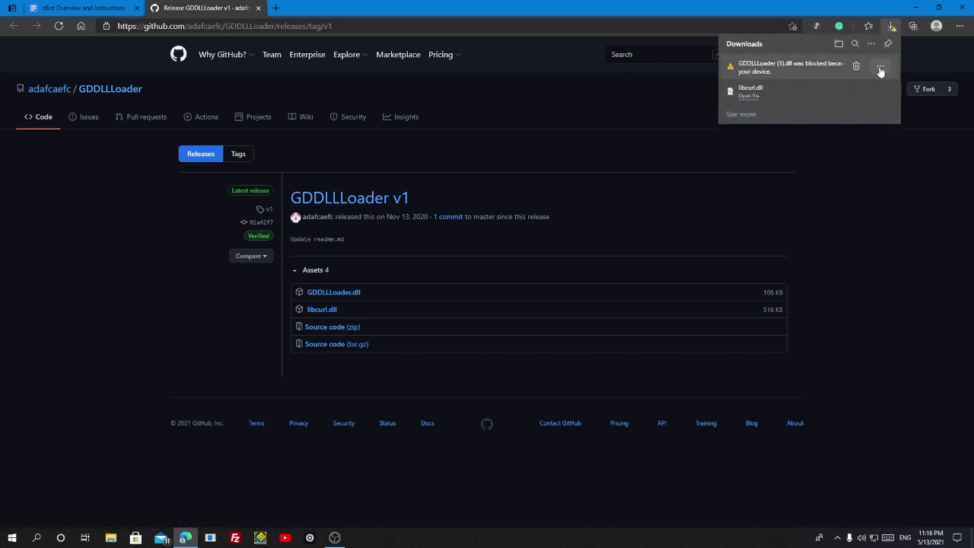
pyautogui.click(880, 69)
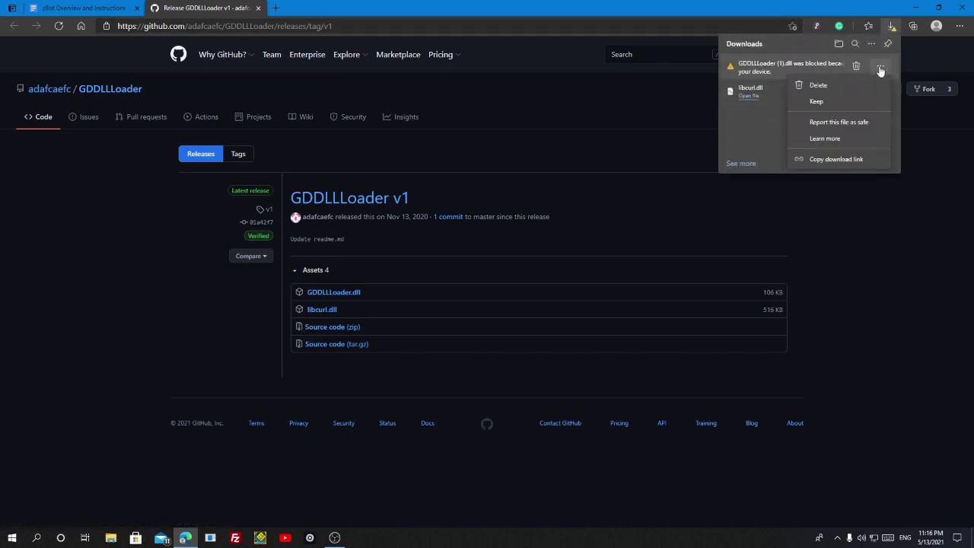
pyautogui.click(822, 103)
pyautogui.click(799, 169)
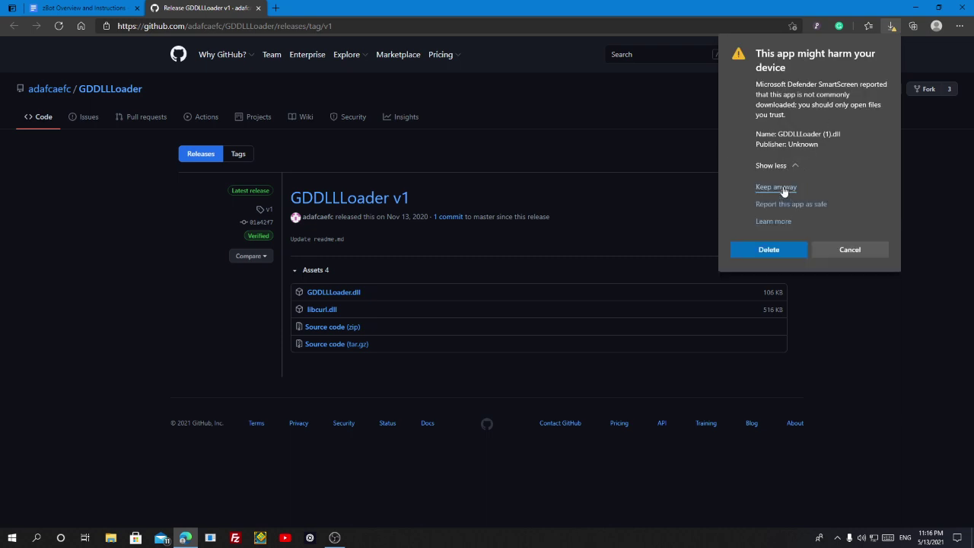
pyautogui.click(774, 190)
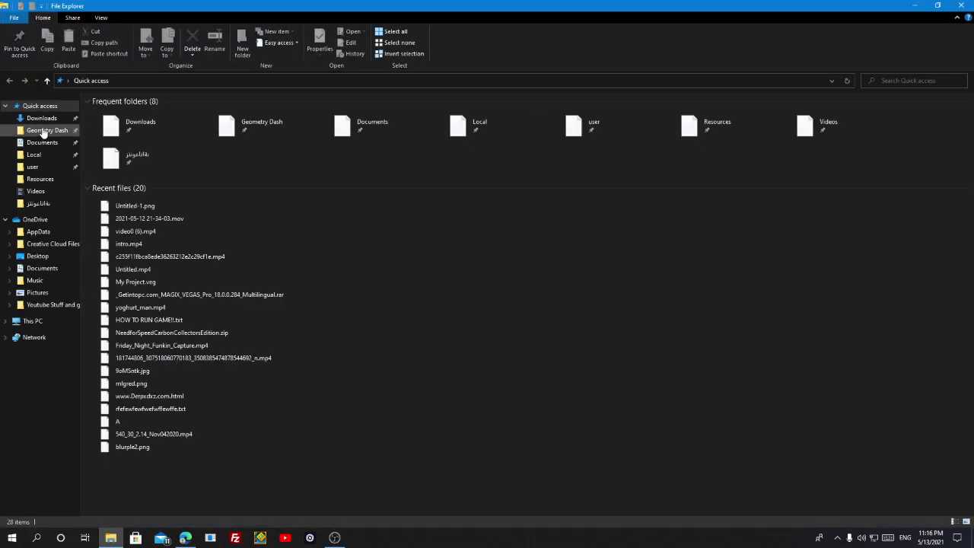
# In File Explorer, copy GDDLLLoader (1).dll and libcurl.dll from Downloads into the Geometry Dash folder, replacing the existing libcurl.dll.
pyautogui.click(43, 131)
pyautogui.click(41, 370)
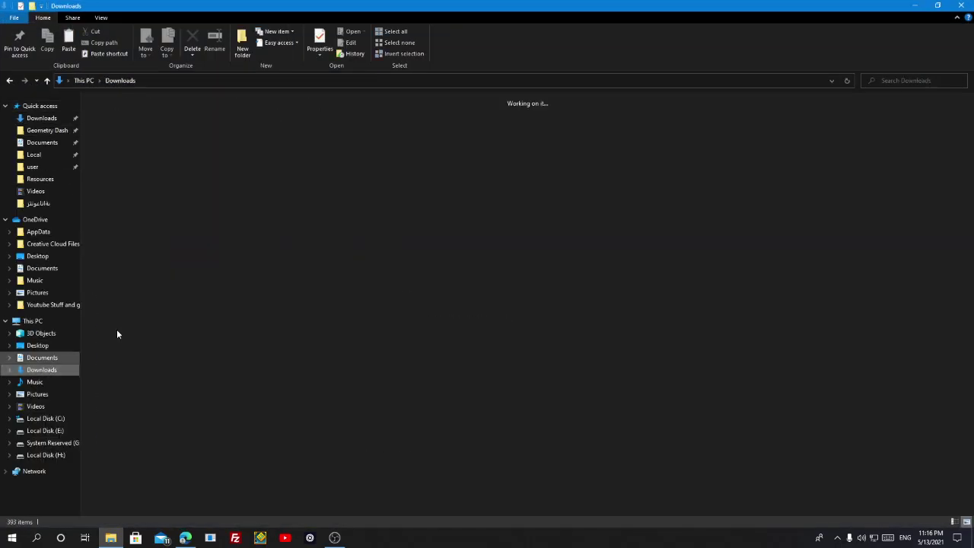
pyautogui.click(169, 140)
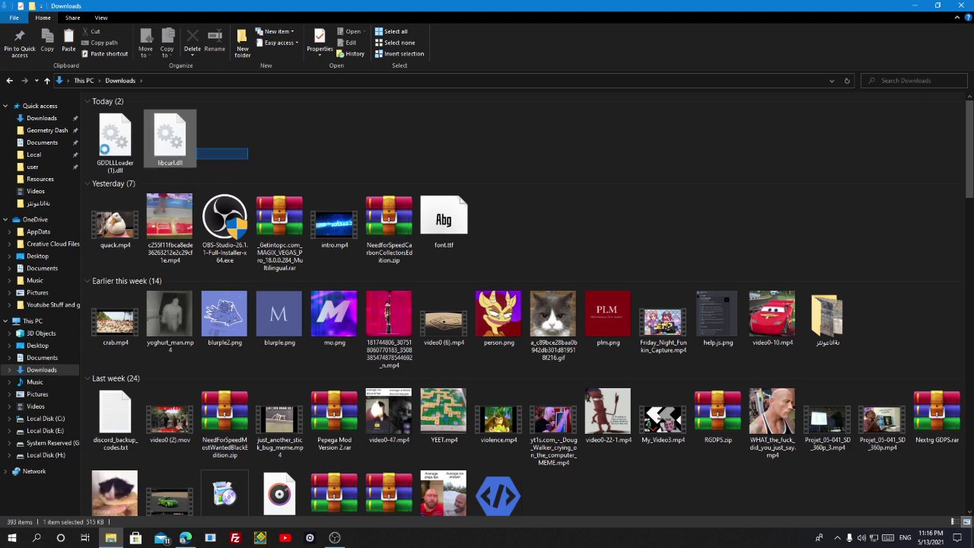
pyautogui.click(276, 150)
pyautogui.moveTo(335, 168); pyautogui.dragTo(122, 161)
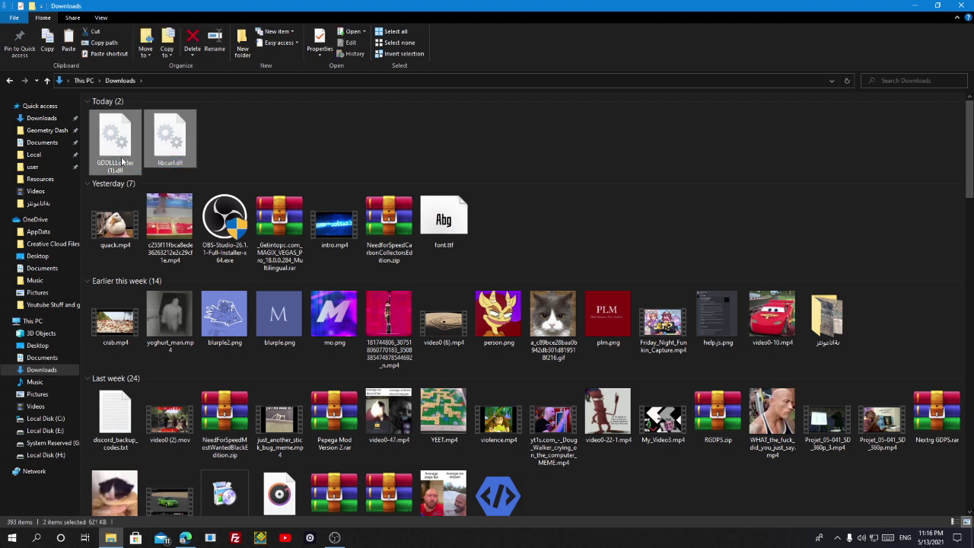
pyautogui.click(45, 130)
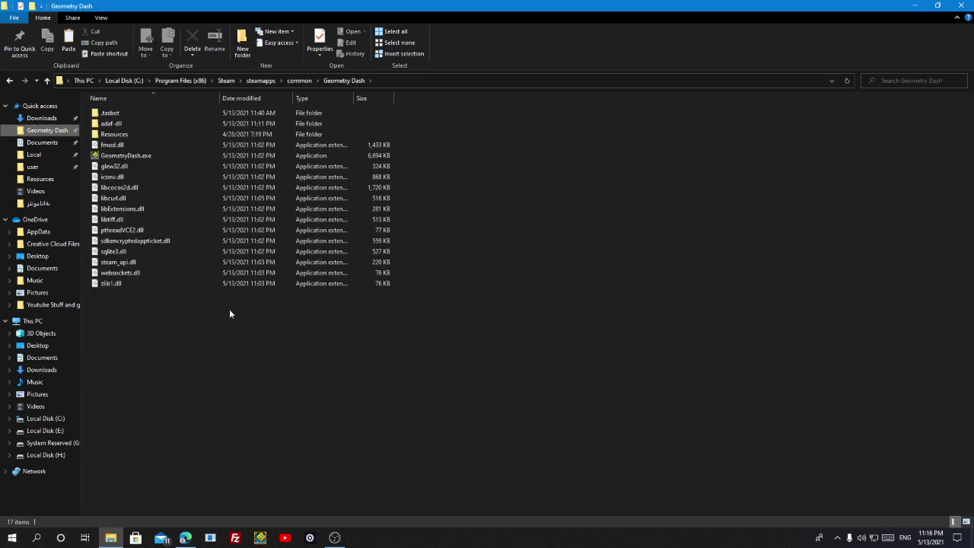
pyautogui.hotkey('ctrl', 'v')
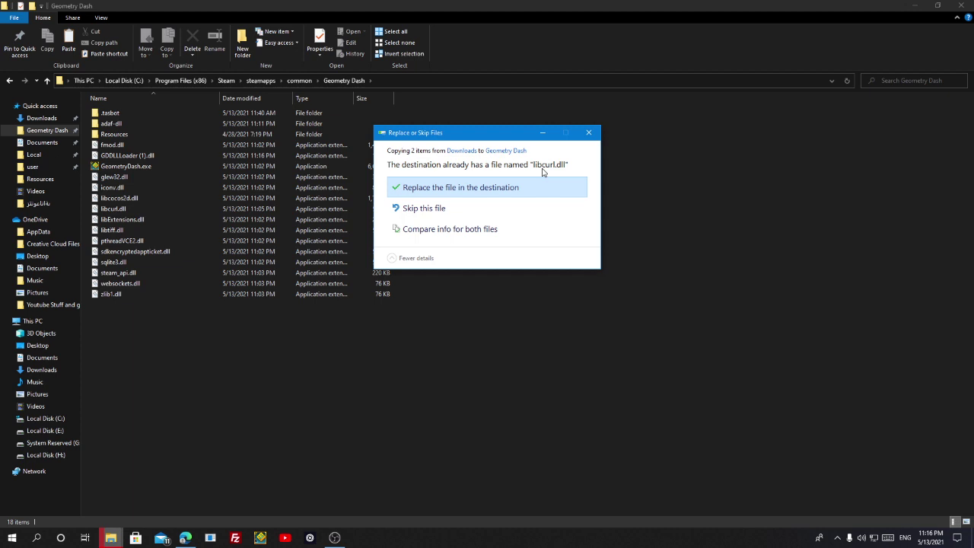
pyautogui.click(511, 188)
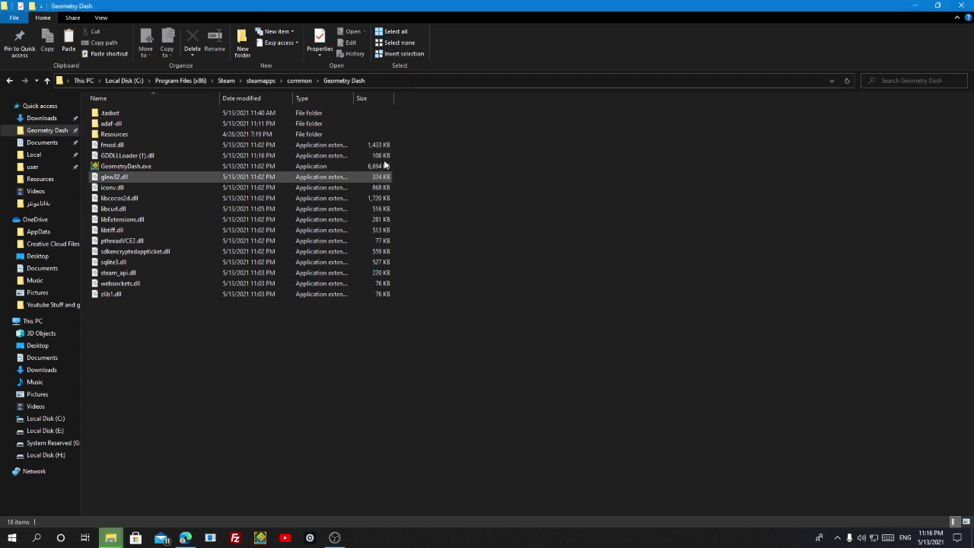
pyautogui.click(169, 159)
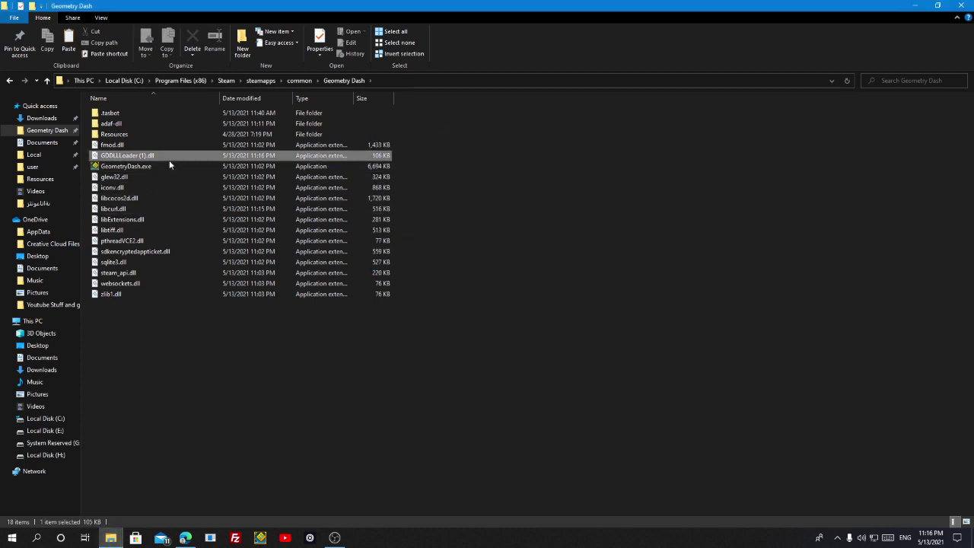
pyautogui.rightClick(169, 160)
pyautogui.click(554, 441)
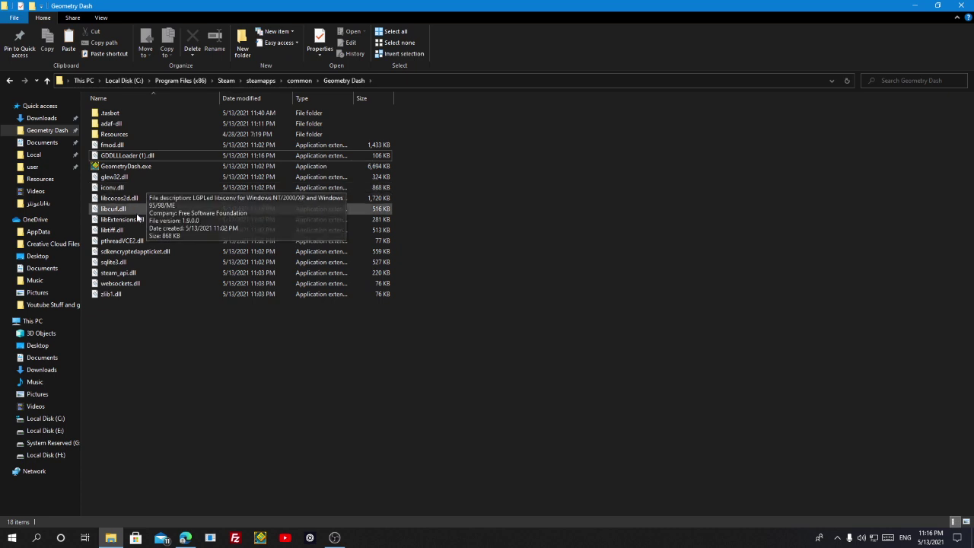
# Rename GDDLLLoader (1).dll in the Geometry Dash folder as GDDLLLoader.dll.
pyautogui.click(129, 157)
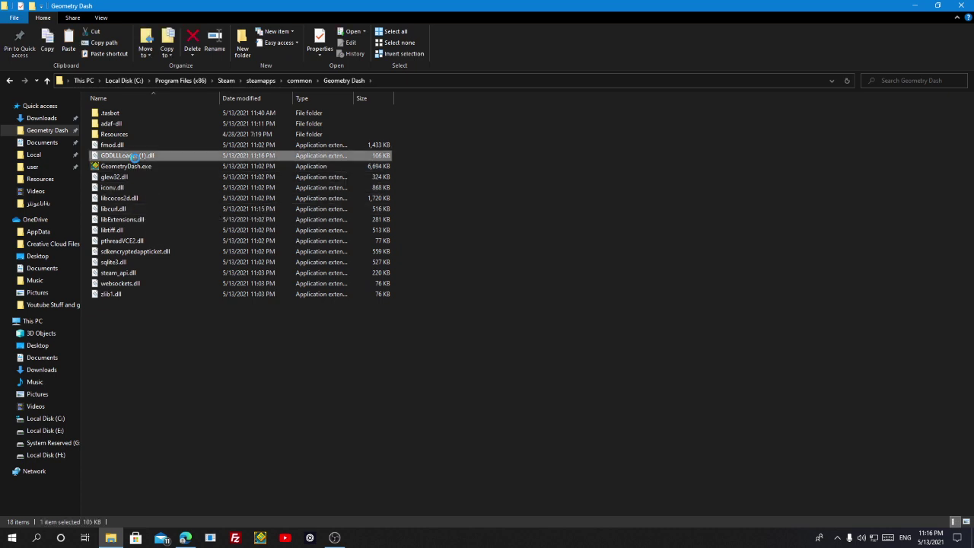
pyautogui.rightClick(133, 157)
pyautogui.click(158, 376)
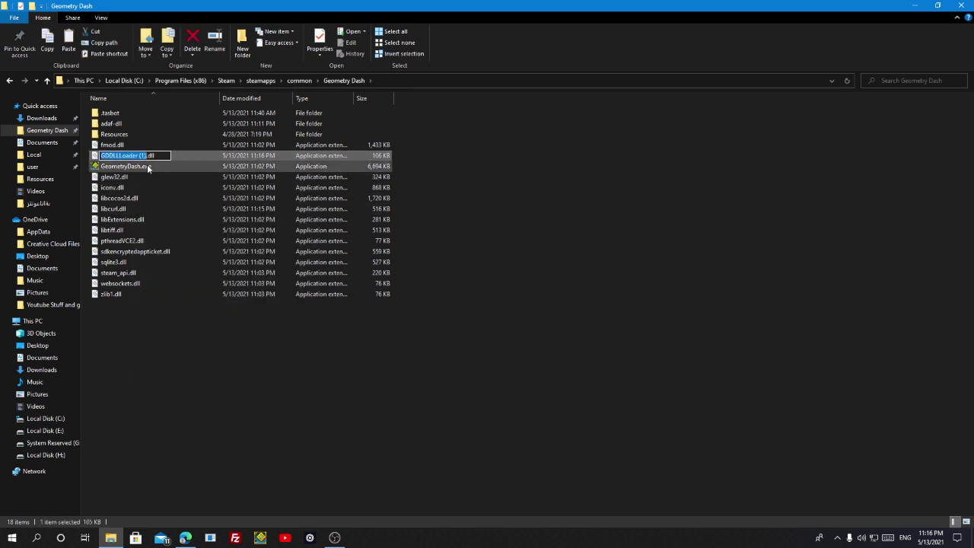
pyautogui.press('Right')
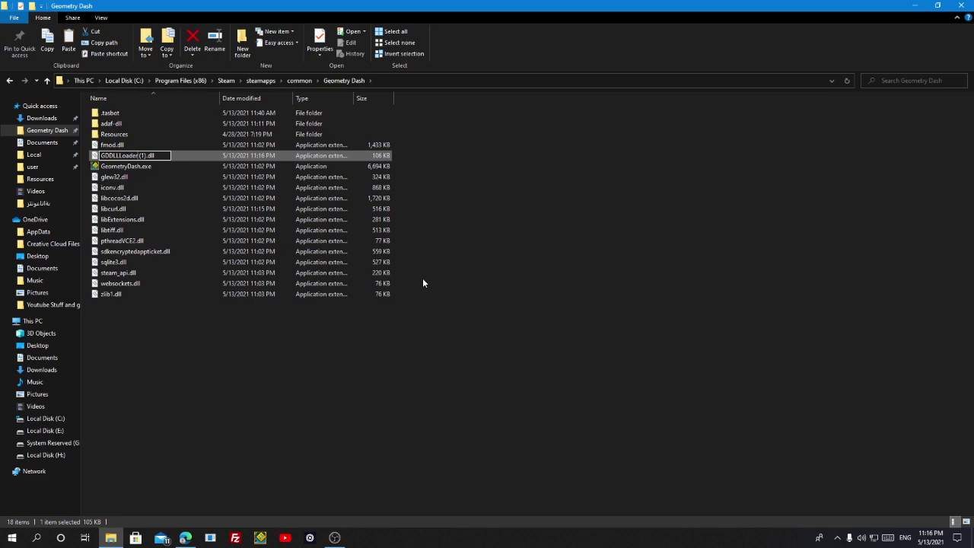
pyautogui.press('BackSpace')
pyautogui.press('BackSpace')
pyautogui.press('BackSpace')
pyautogui.press('BackSpace')
pyautogui.press('Return')
pyautogui.click(521, 263)
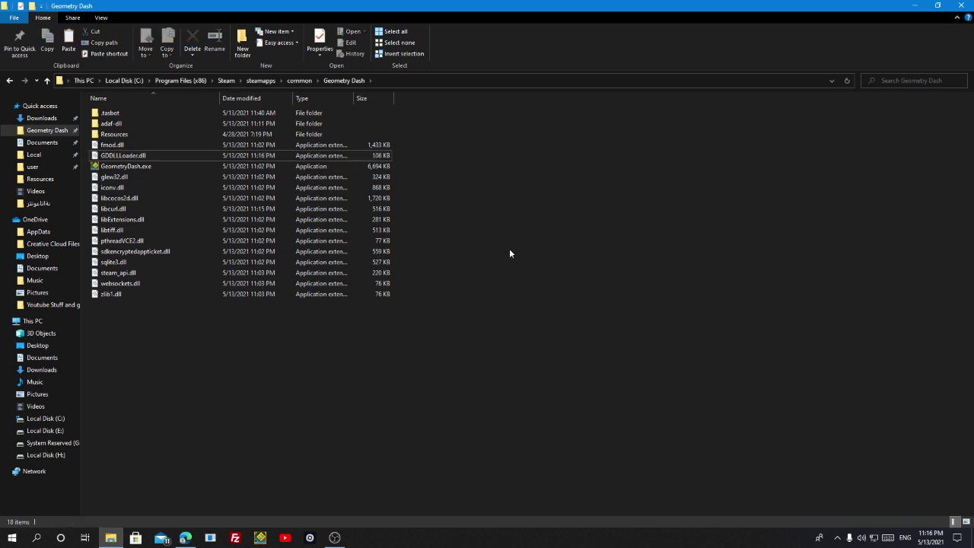
# Check the adaf-dll folder for the zBot DLL file and return to the Geometry Dash folder.
pyautogui.click(115, 127)
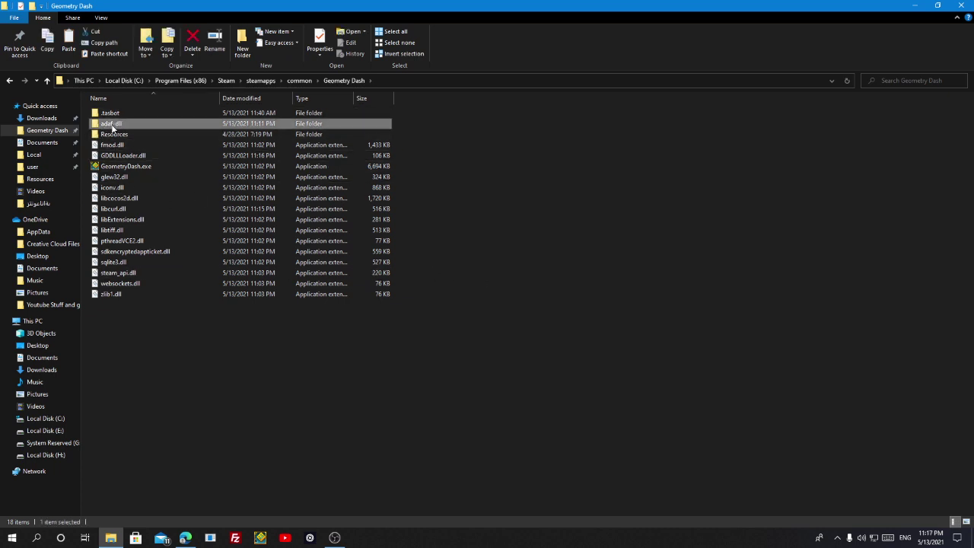
pyautogui.doubleClick(114, 124)
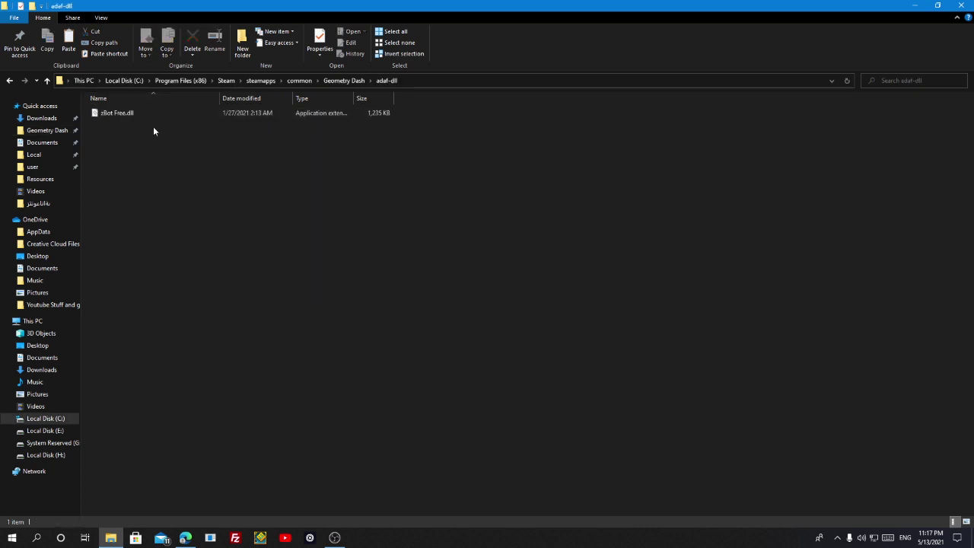
pyautogui.click(9, 80)
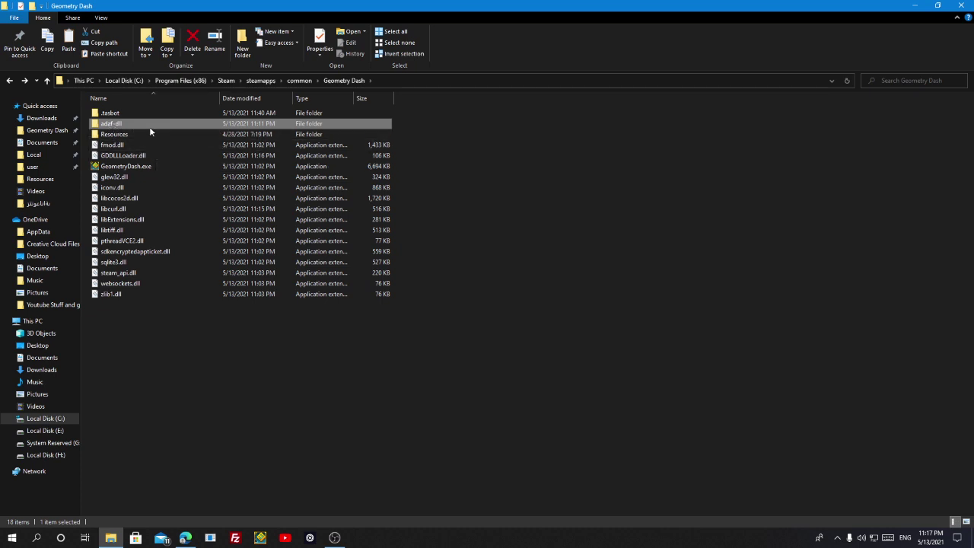
pyautogui.click(226, 371)
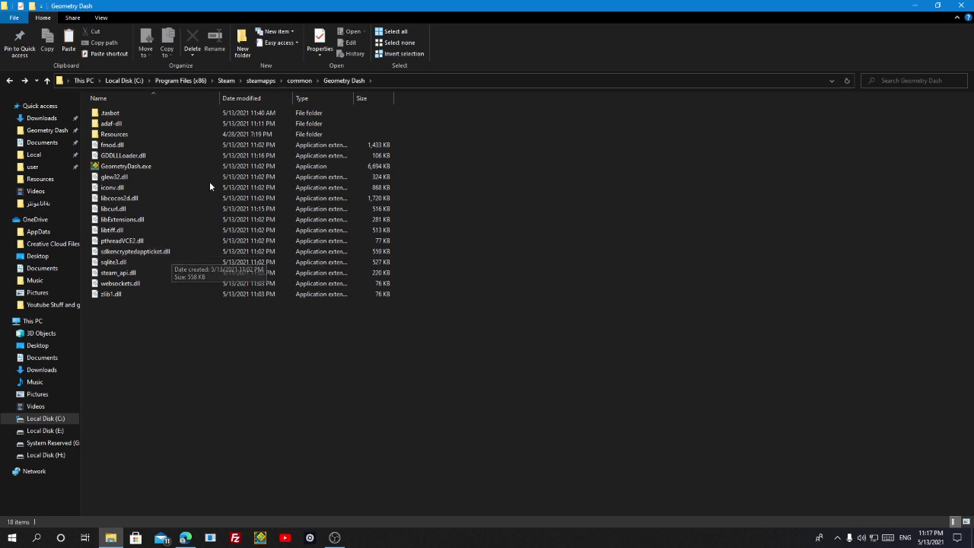
# Switch back to the zBot instructions in the browser and read the System Error 126 fix under Common Installation Errors.
pyautogui.click(190, 537)
pyautogui.click(46, 6)
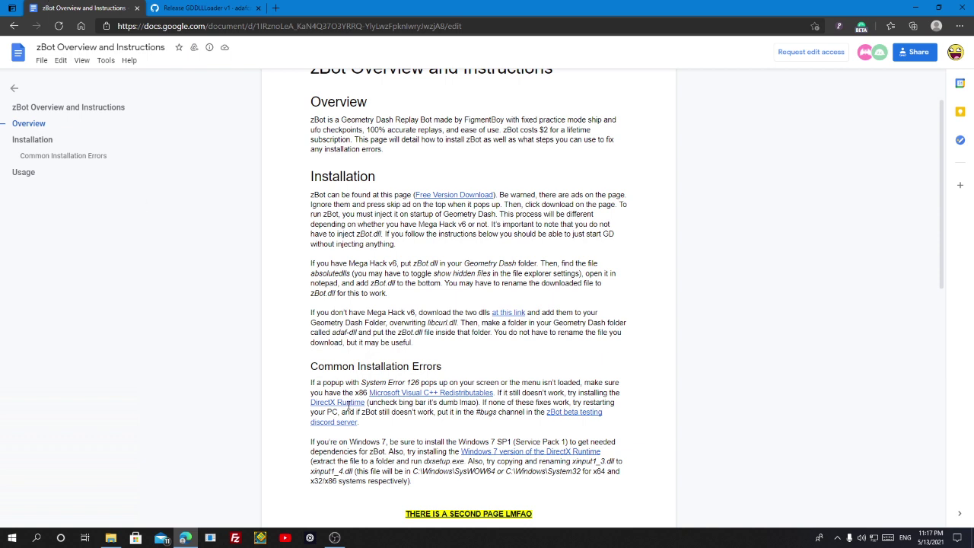
pyautogui.moveTo(312, 367); pyautogui.dragTo(444, 366)
pyautogui.click(442, 359)
pyautogui.moveTo(312, 382); pyautogui.dragTo(440, 393)
# Open the linked Microsoft Visual C++ Redistributables page, examine its Visual Studio 2015, 2017 and 2019 downloads, and close it.
pyautogui.click(474, 388)
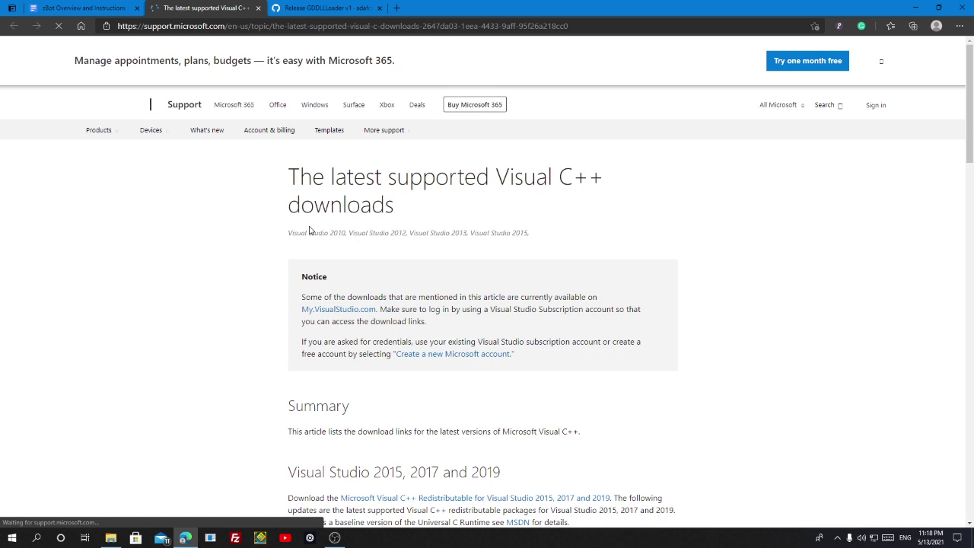
pyautogui.scroll(-3, 401, 324)
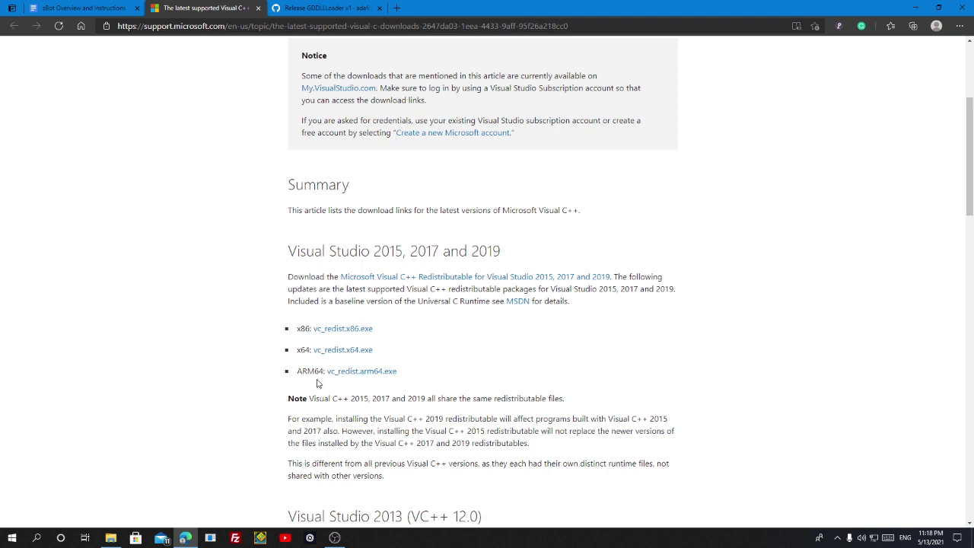
pyautogui.click(258, 8)
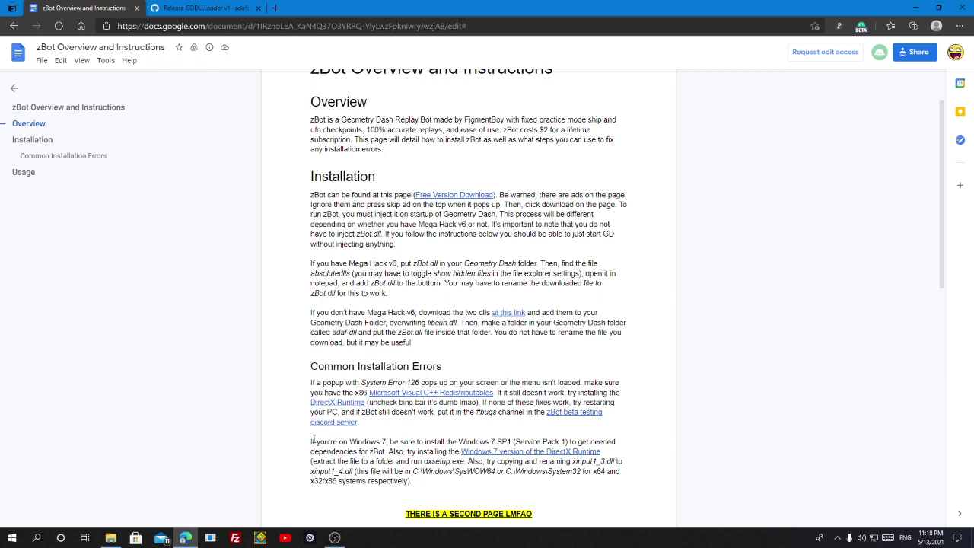
# Read the Windows 7 troubleshooting paragraph, highlighting the Service Pack 1, DirectX Runtime and xinput1_3.dll renaming advice.
pyautogui.moveTo(310, 441); pyautogui.dragTo(549, 442)
pyautogui.moveTo(543, 442); pyautogui.dragTo(567, 442)
pyautogui.moveTo(308, 452); pyautogui.dragTo(407, 452)
pyautogui.click(425, 451)
pyautogui.moveTo(321, 464); pyautogui.dragTo(606, 472)
pyautogui.moveTo(613, 472); pyautogui.dragTo(602, 466)
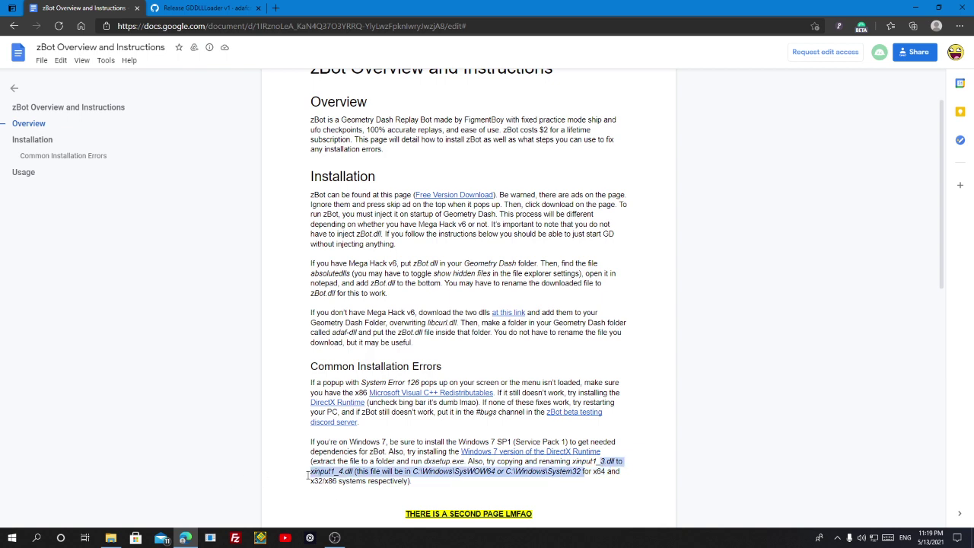
pyautogui.click(353, 482)
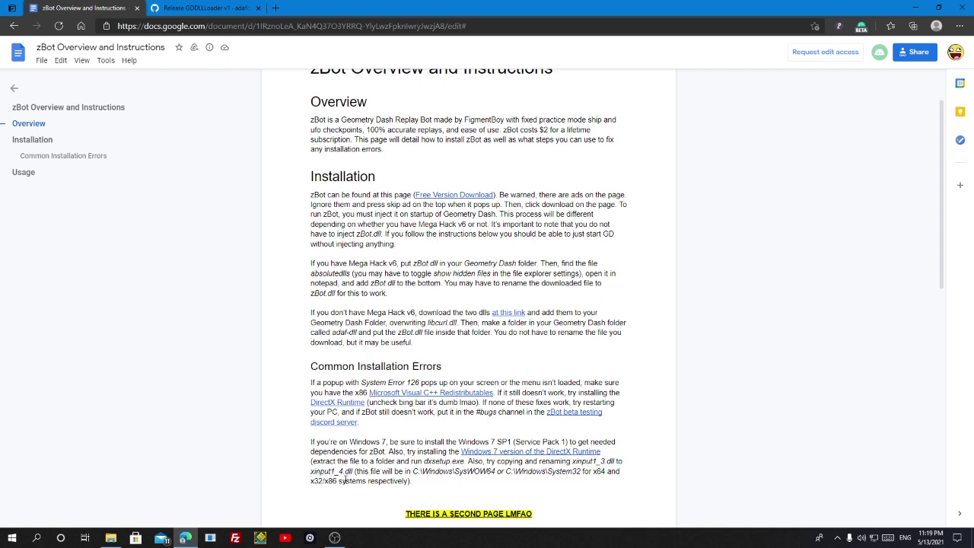
pyautogui.moveTo(355, 473); pyautogui.dragTo(489, 471)
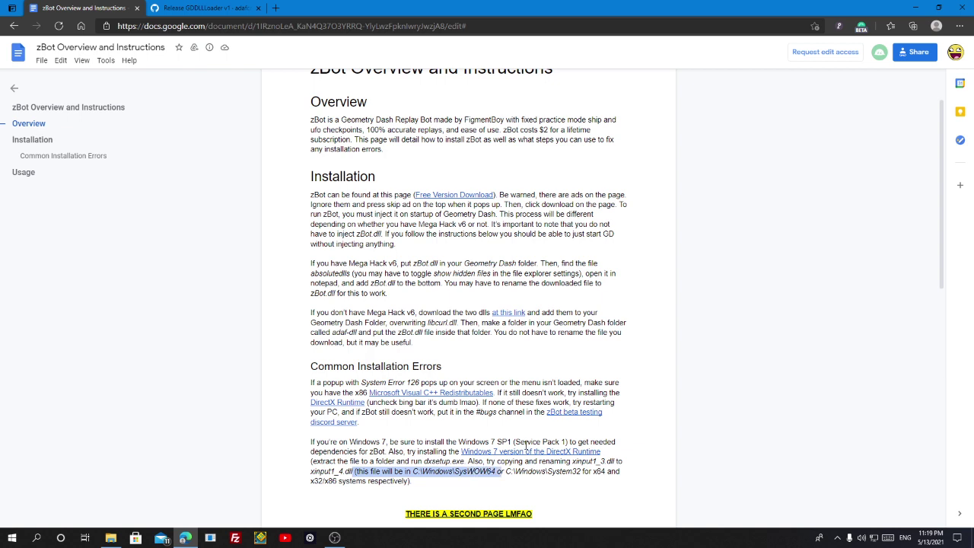
# Read the rest of the Windows 7 fix under Common Installation Errors, highlighting the C:\Windows\System32 path for the xinput file.
pyautogui.scroll(-1, 525, 445)
pyautogui.click(521, 406)
pyautogui.moveTo(506, 401); pyautogui.dragTo(582, 404)
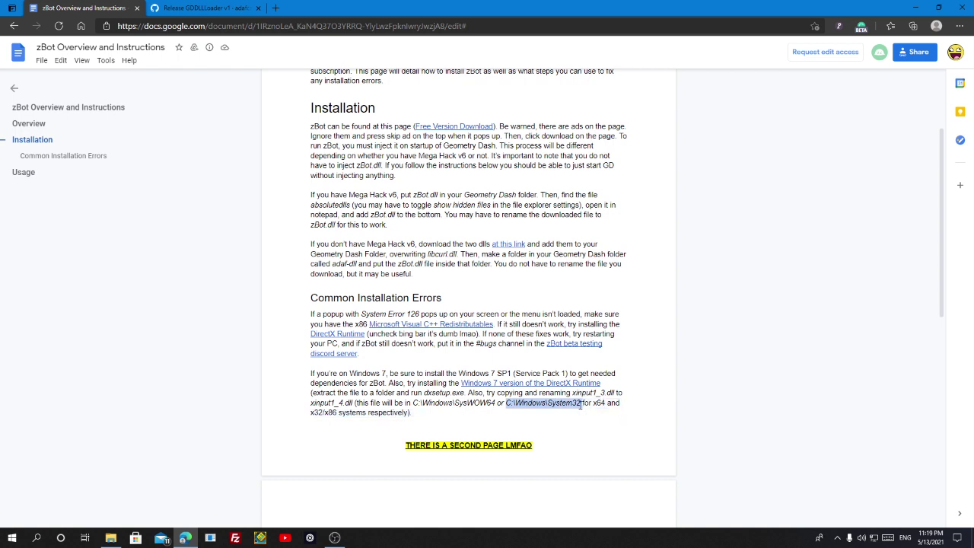
pyautogui.click(582, 404)
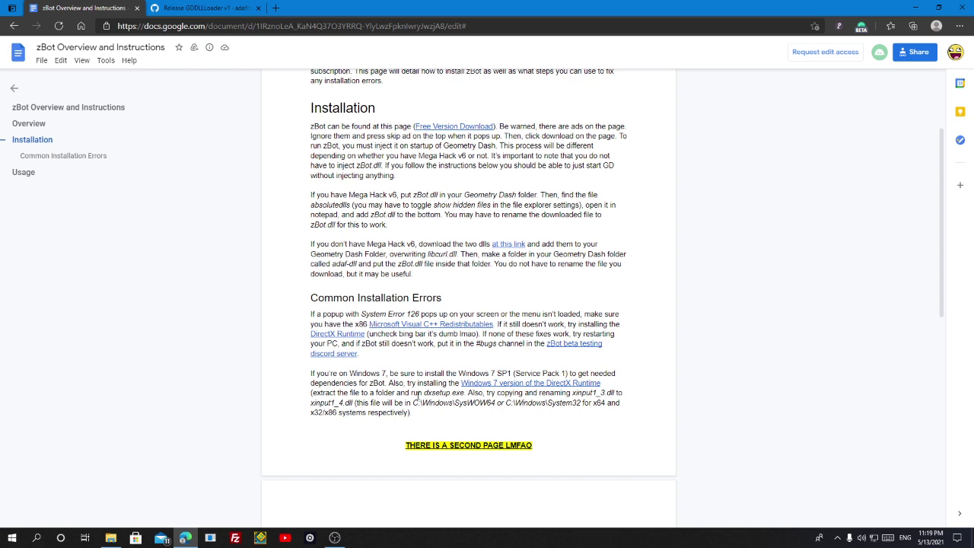
pyautogui.scroll(-1, 417, 396)
pyautogui.scroll(1, 416, 396)
pyautogui.scroll(-1, 417, 395)
pyautogui.scroll(3, 417, 395)
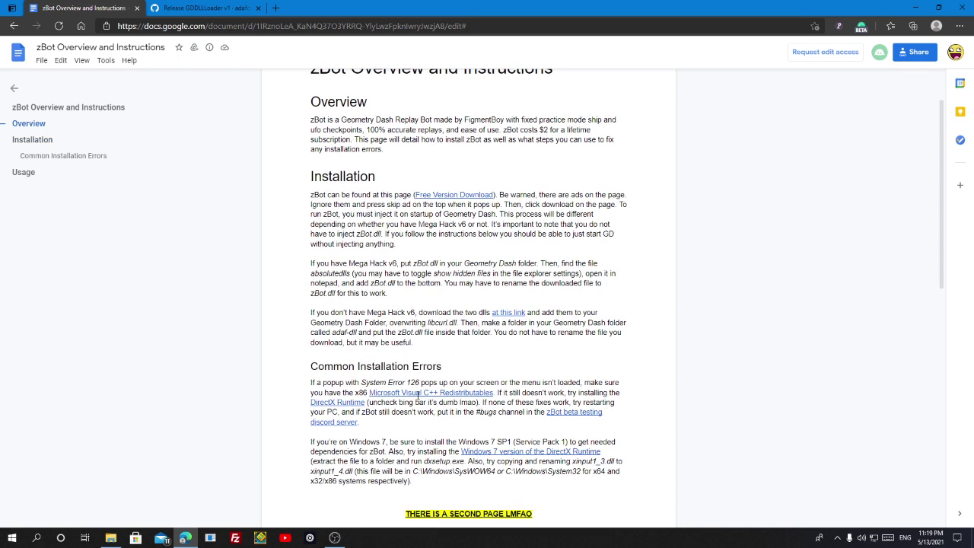
# Minimize the browser and the Geometry Dash folder, launch Geometry Dash from Steam, close the Steam window and maximize the game.
pyautogui.click(919, 6)
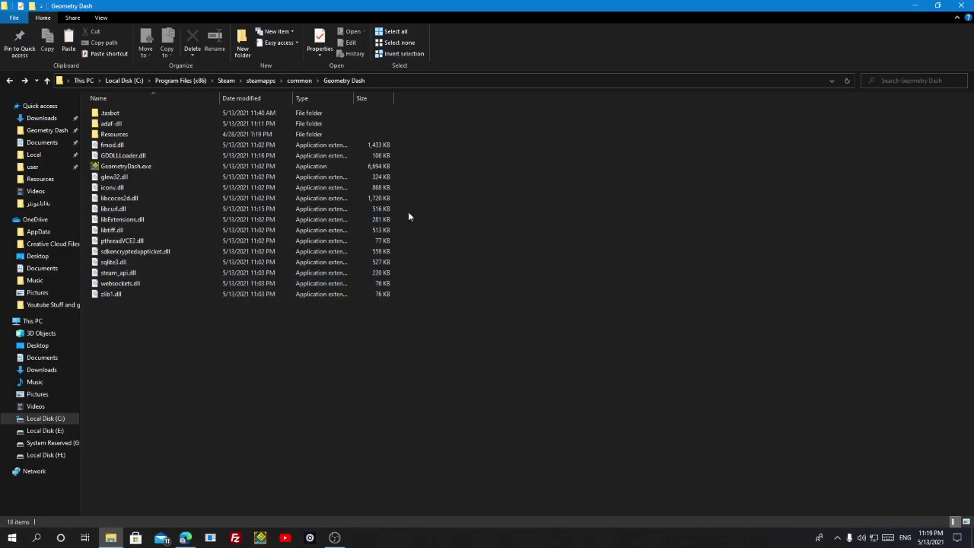
pyautogui.click(915, 5)
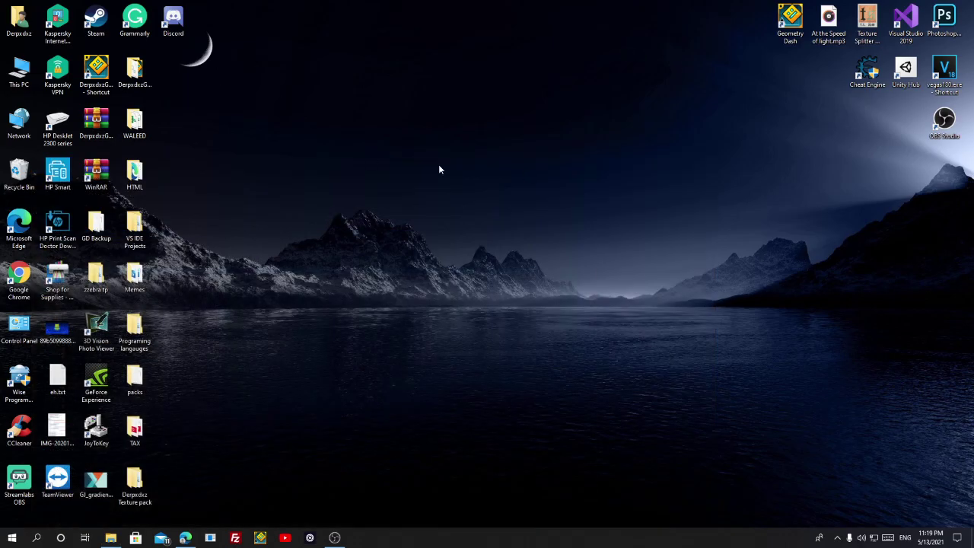
pyautogui.doubleClick(105, 14)
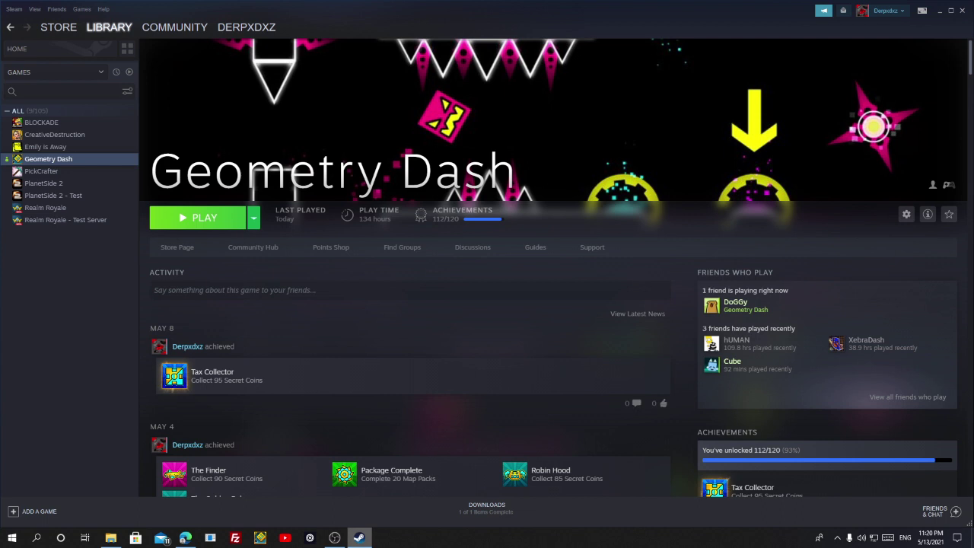
pyautogui.click(331, 540)
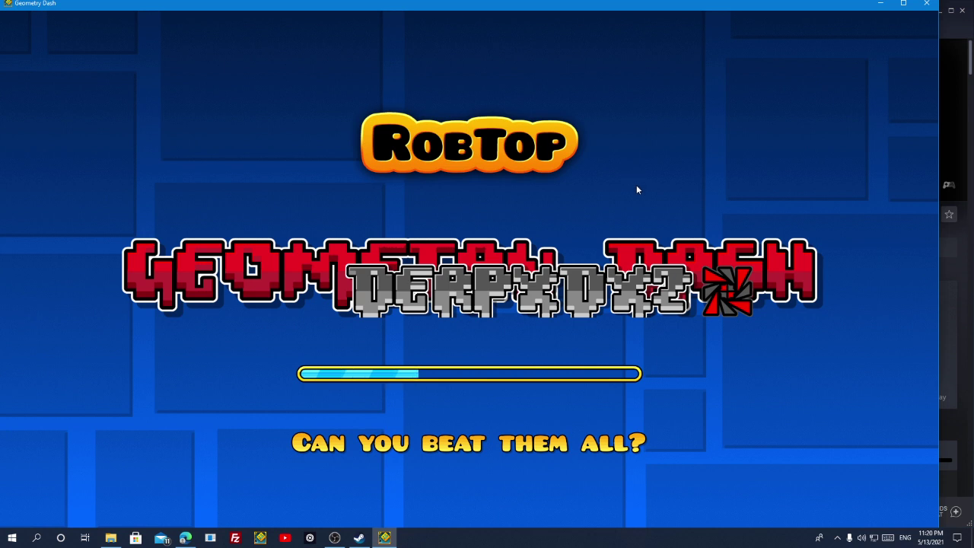
pyautogui.click(962, 11)
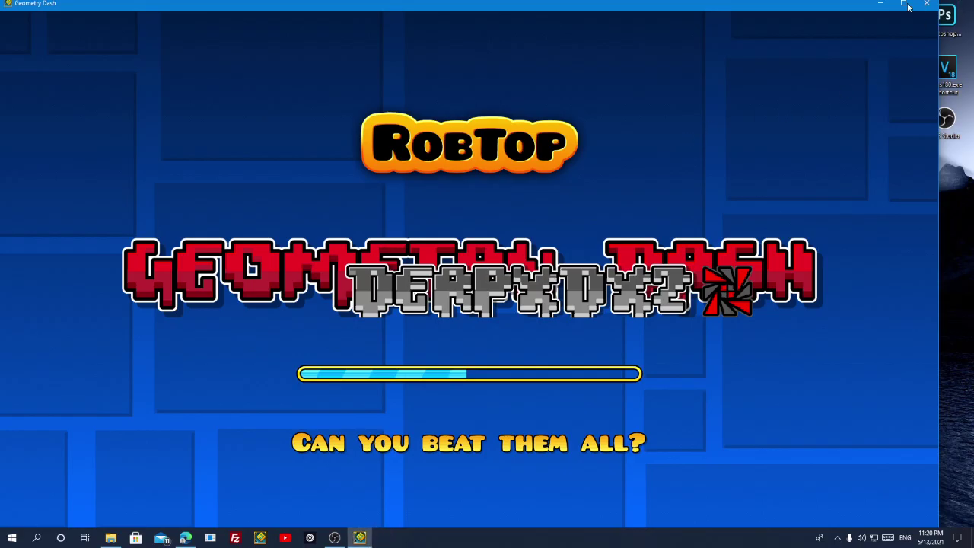
pyautogui.click(905, 5)
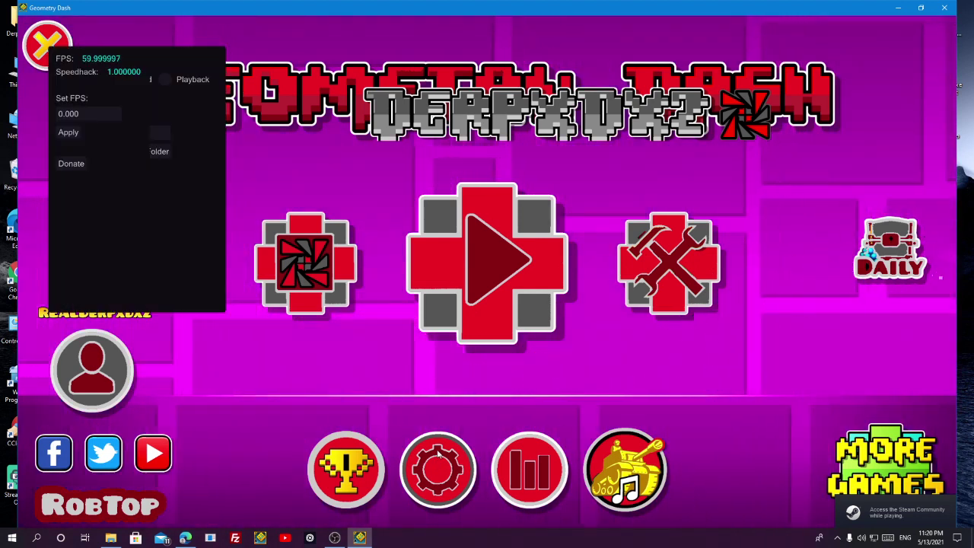
# Move the FPS and speedhack panel below the replay import options in the zBot overlay and set zBot to Record.
pyautogui.moveTo(111, 95); pyautogui.dragTo(167, 215)
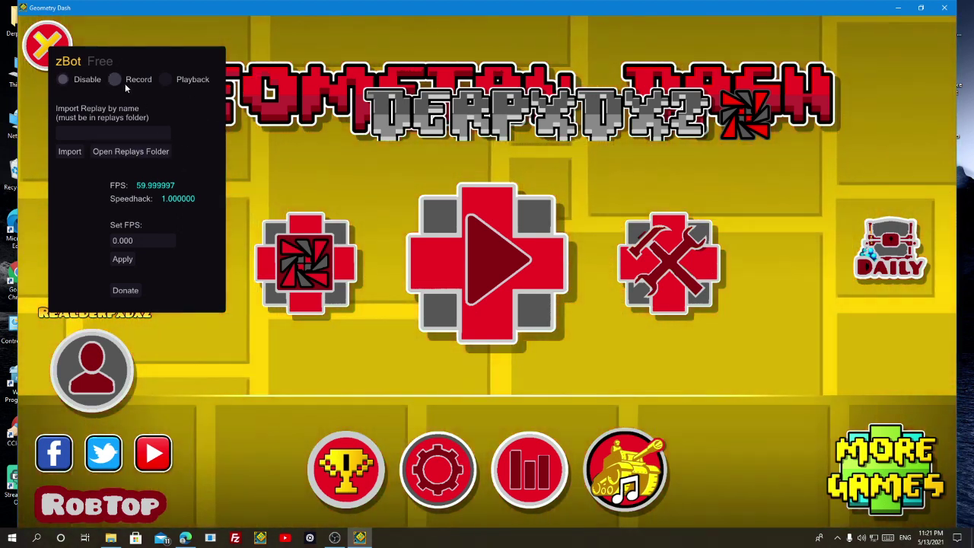
pyautogui.click(125, 83)
# Open the main level selection, go to Deadlocked and start the level in practice mode.
pyautogui.click(486, 263)
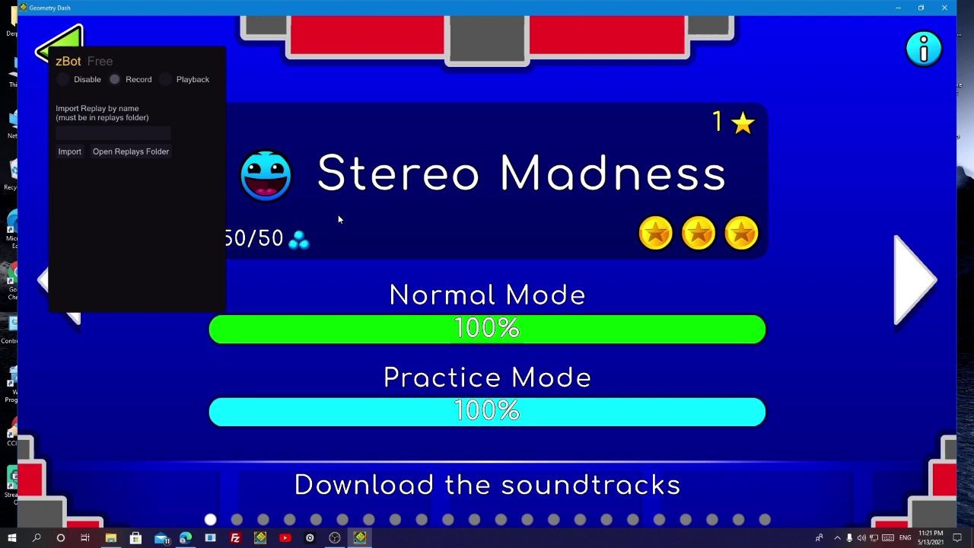
pyautogui.press('Left')
pyautogui.press('Left')
pyautogui.press('Left')
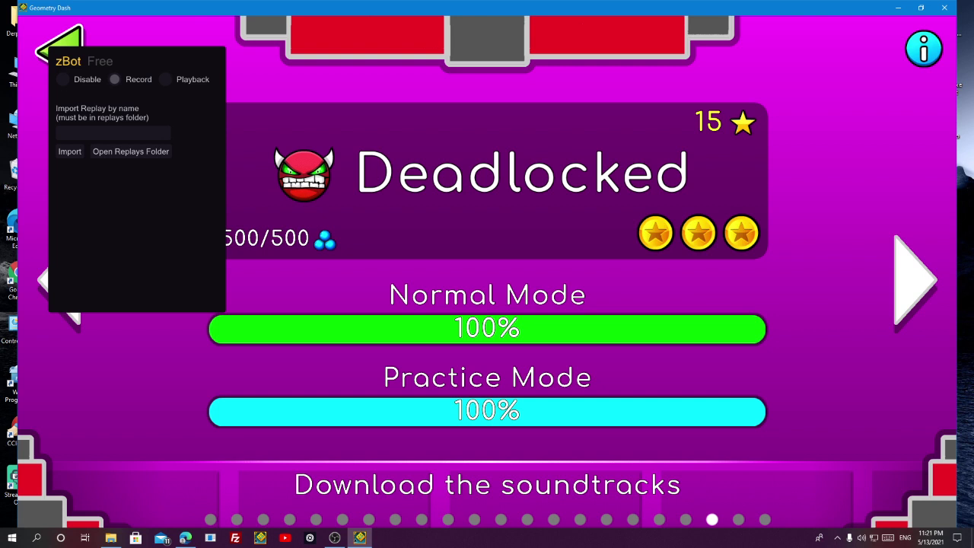
pyautogui.click(543, 176)
pyautogui.press('Escape')
pyautogui.click(281, 333)
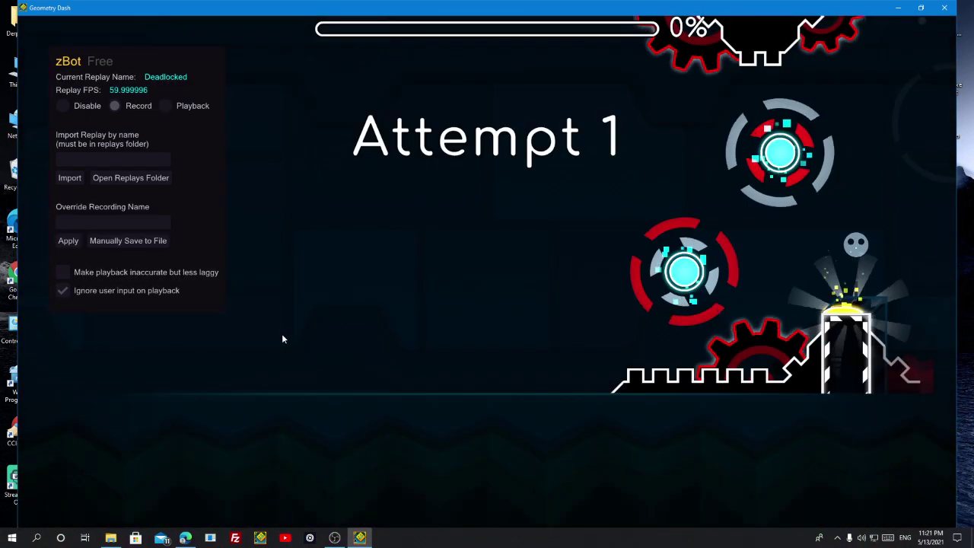
# Play Deadlocked in practice mode through to 100% while zBot records the run.
pyautogui.click(527, 369)
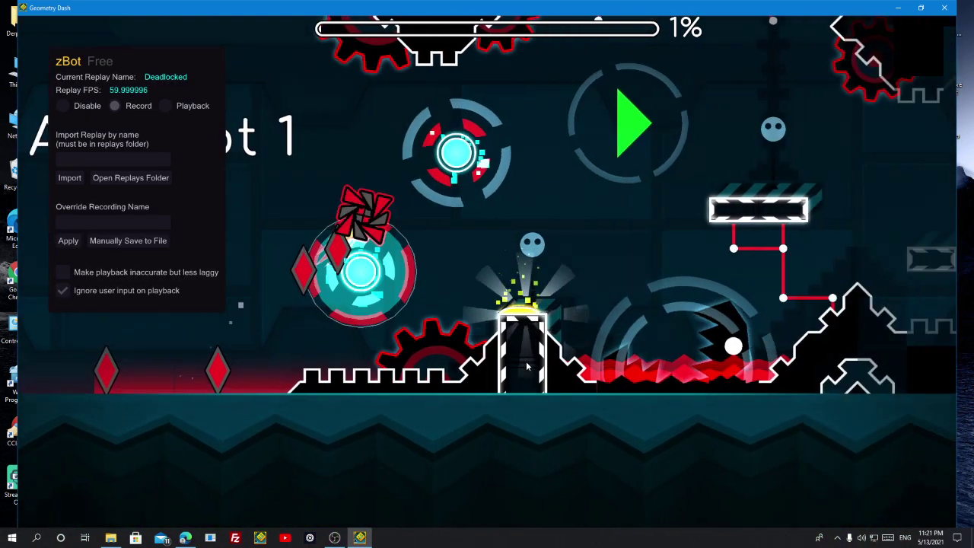
pyautogui.click(528, 368)
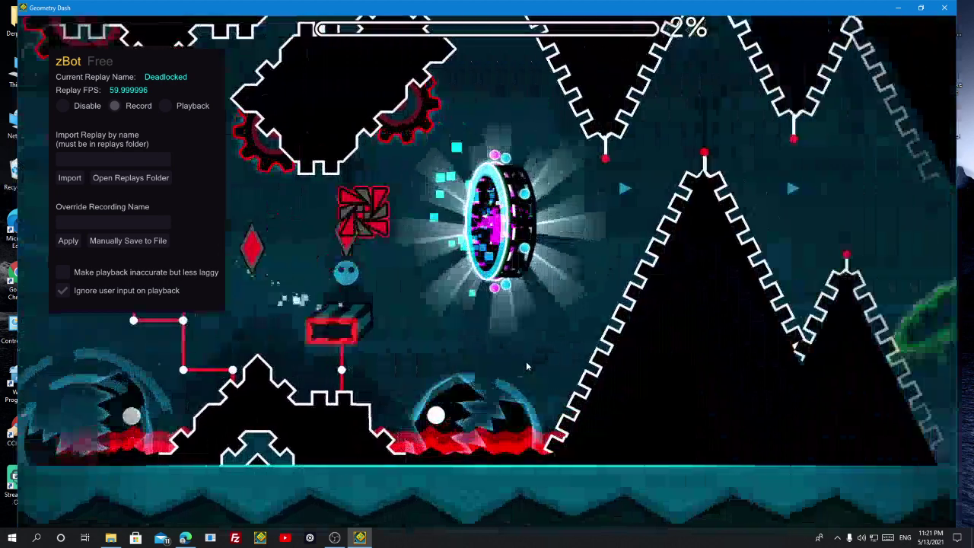
pyautogui.click(525, 366)
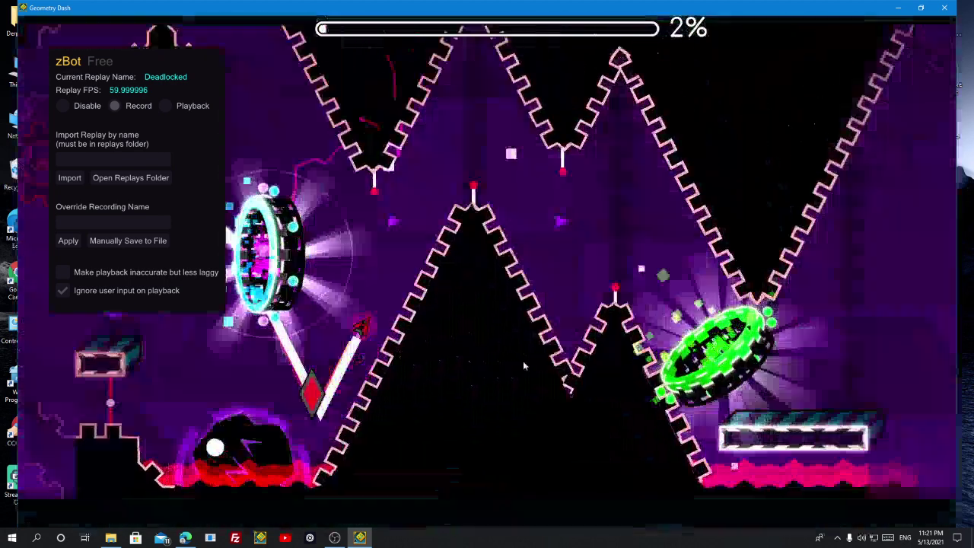
pyautogui.press('Escape')
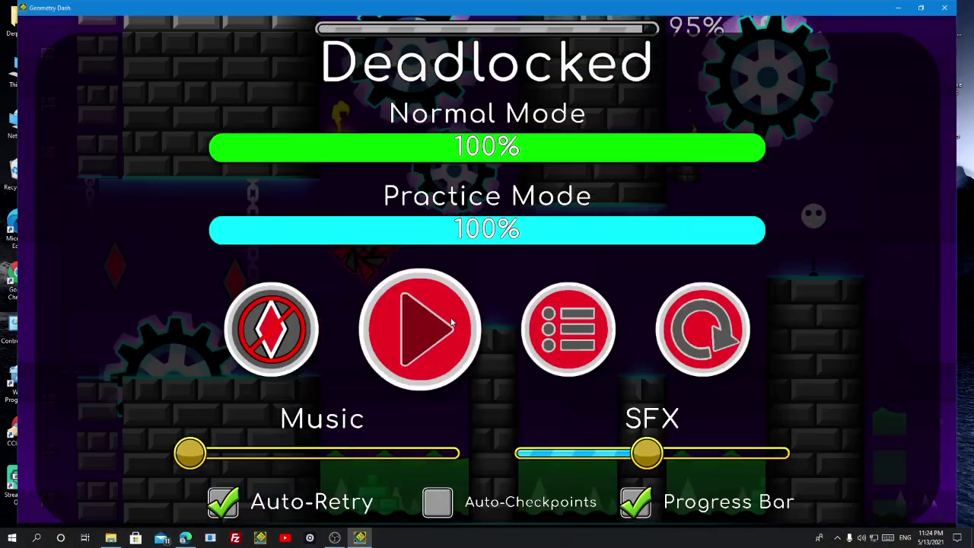
pyautogui.click(451, 323)
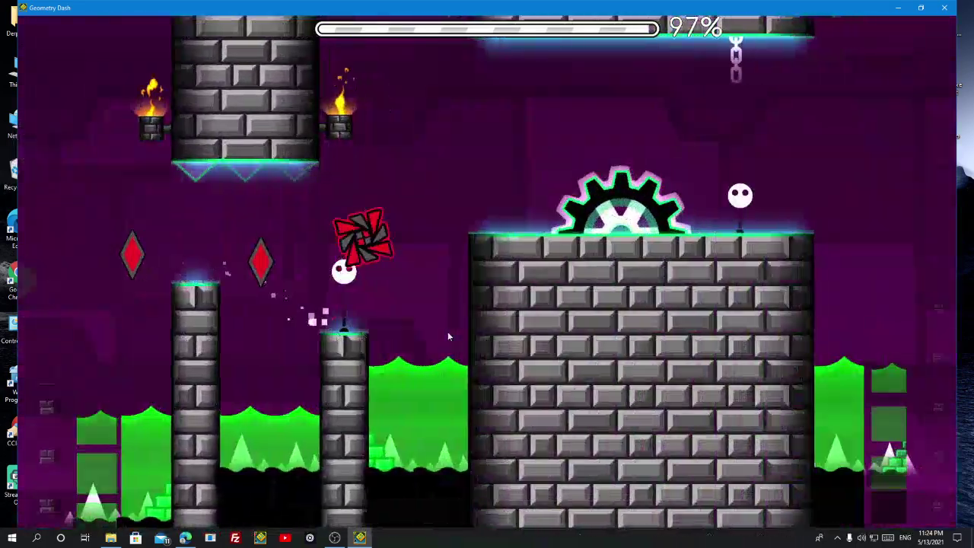
pyautogui.click(448, 336)
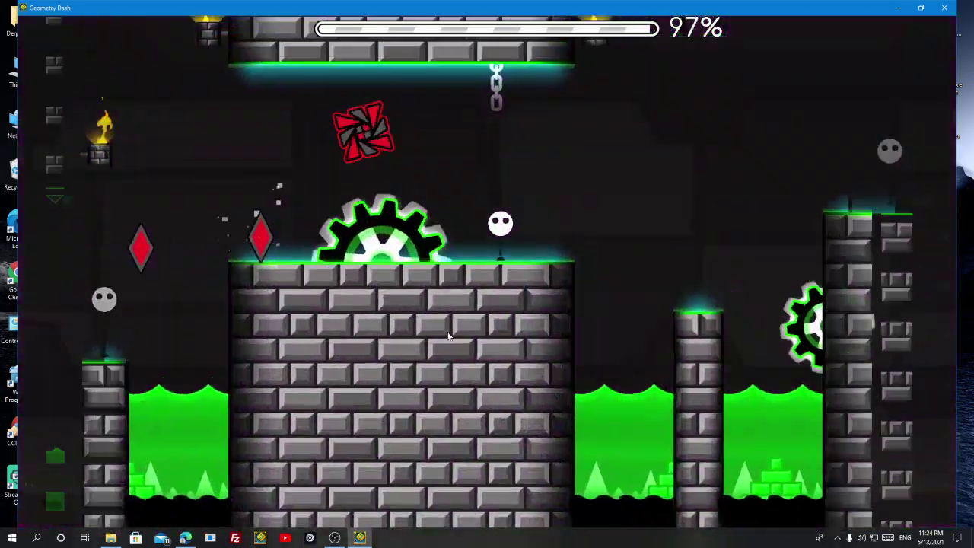
pyautogui.click(448, 337)
pyautogui.click(448, 336)
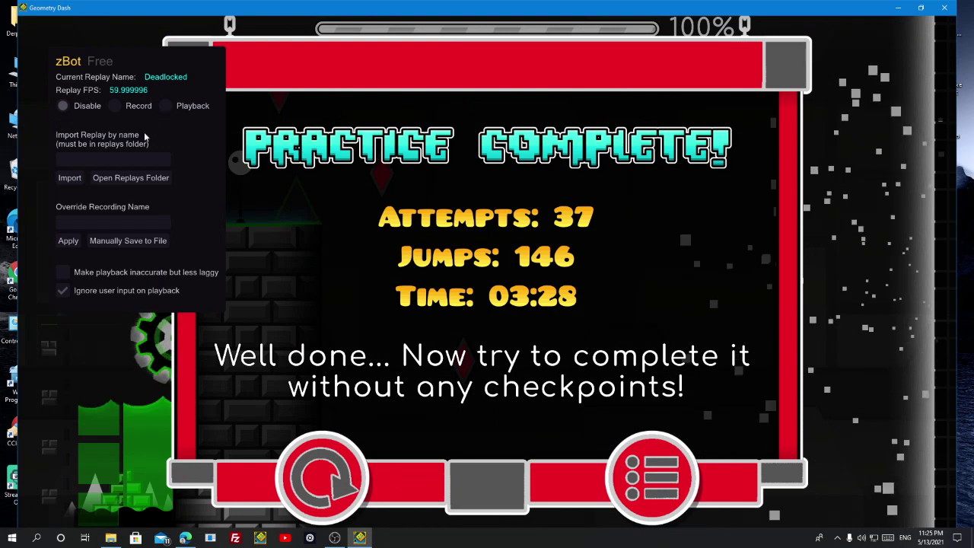
# Set zBot to Playback and restart Deadlocked to run the recorded replay.
pyautogui.click(166, 105)
pyautogui.click(313, 441)
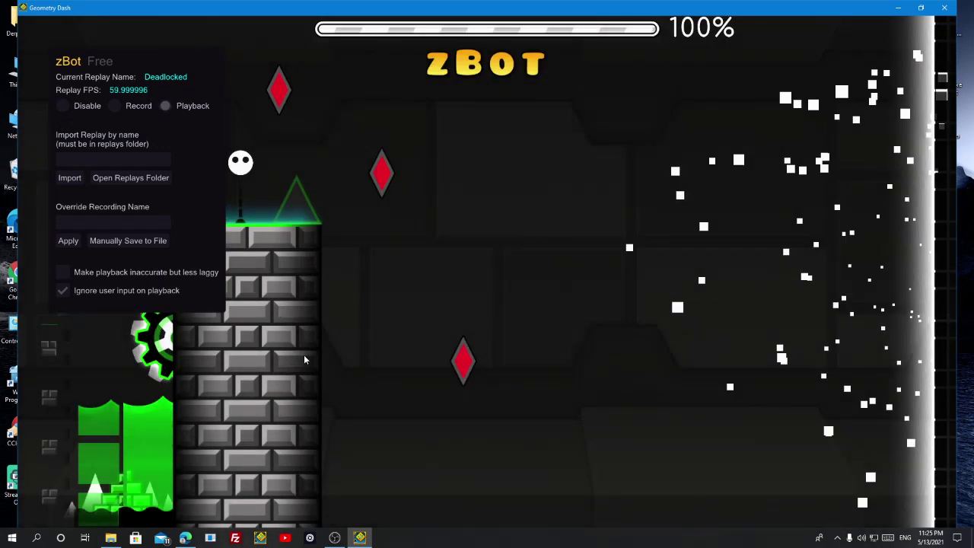